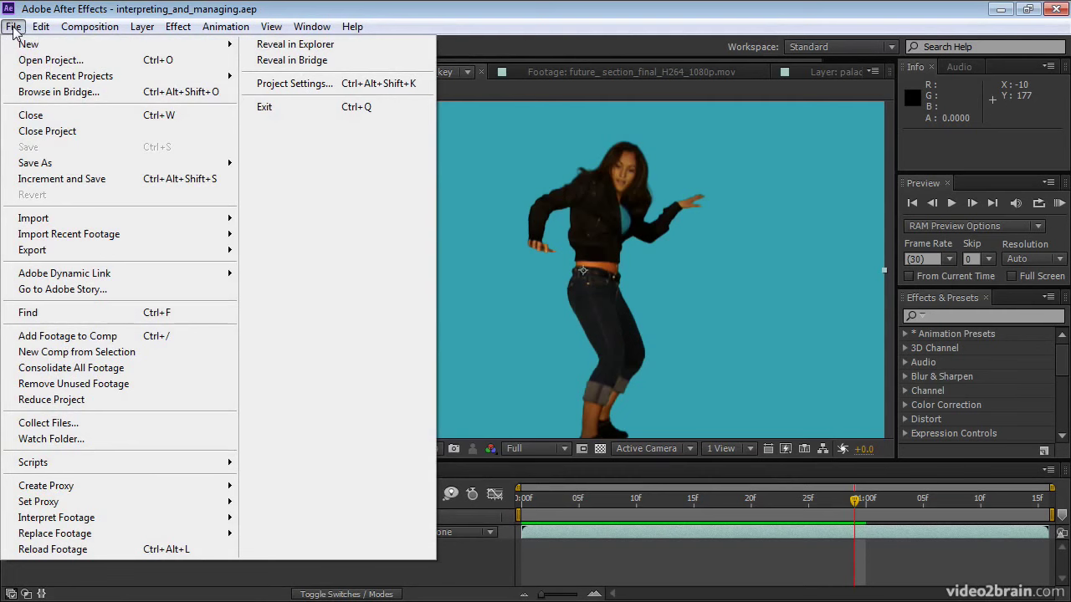
Step: Open the main footage interpretation settings for the hiphopgirl_02_key PNG sequence and compare the Ignore and Straight - Unmatted alpha options
mouse_move(180, 519)
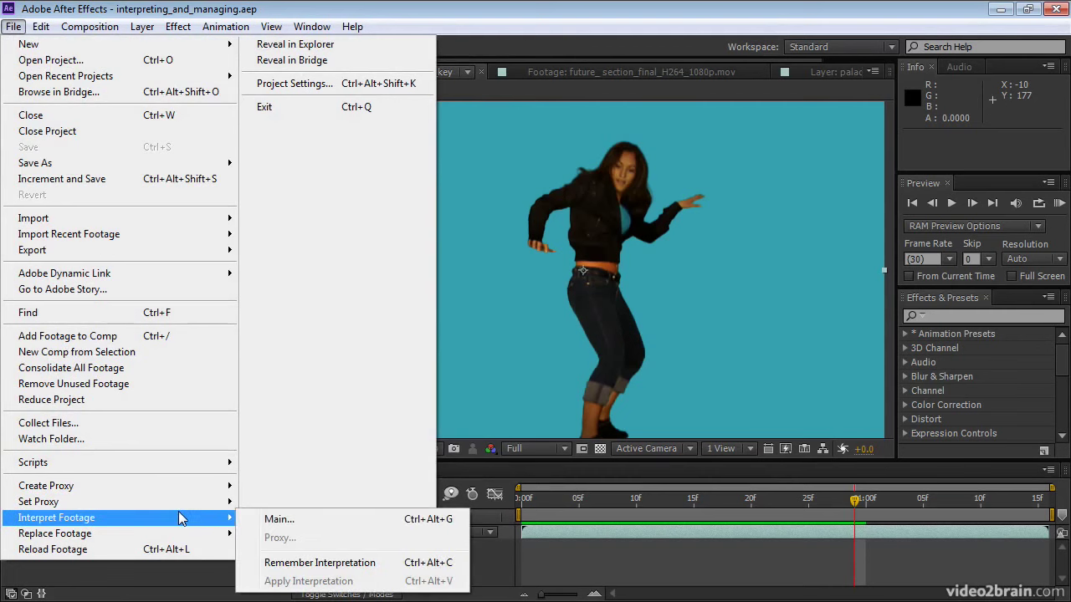
left_click(276, 519)
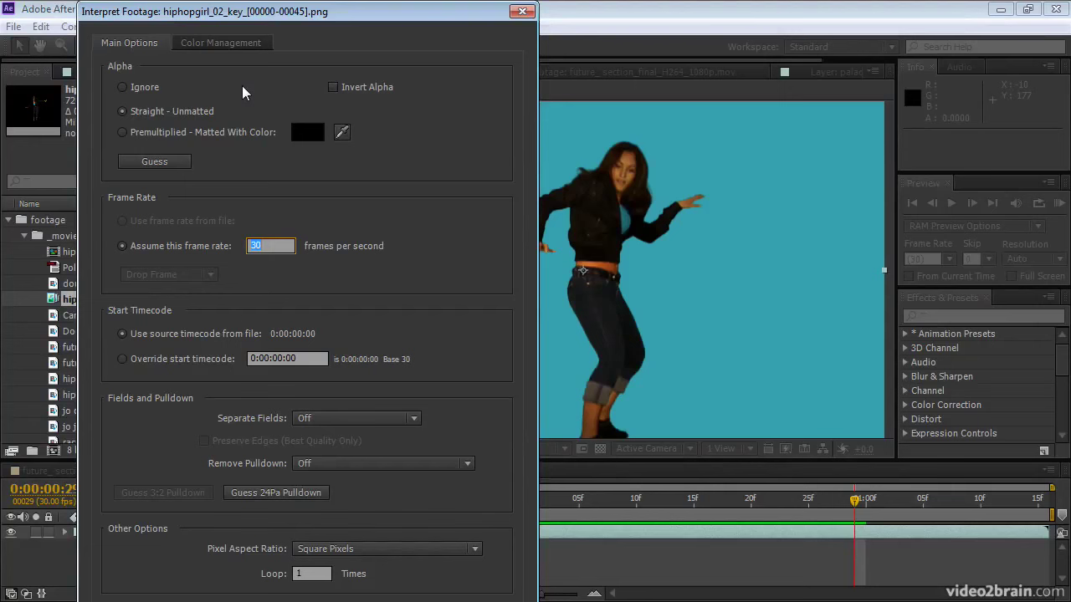
left_click(123, 88)
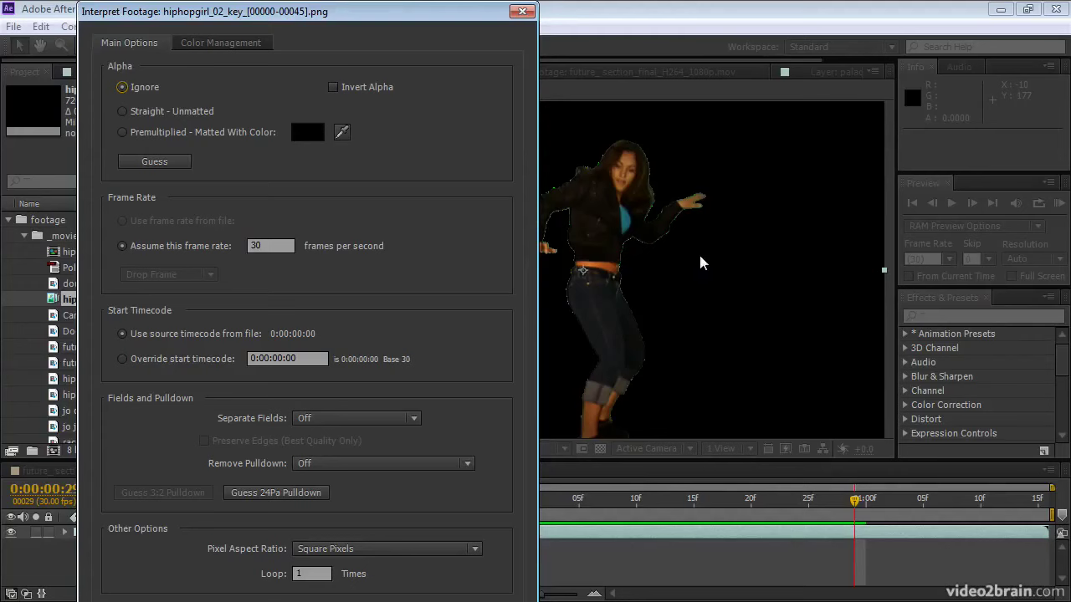
left_click(123, 112)
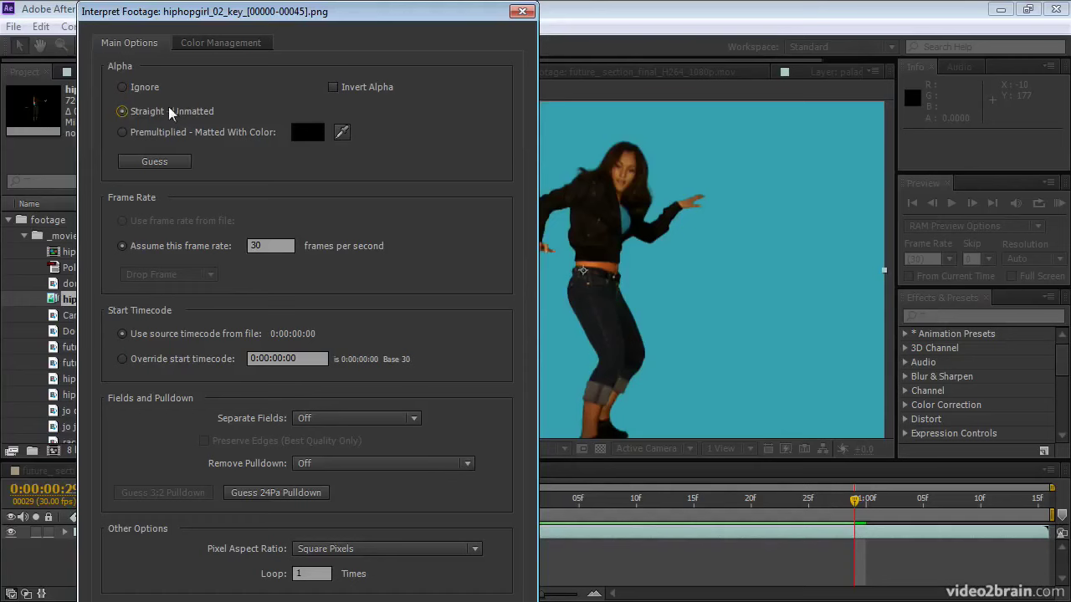
Step: Try a premultiplied alpha interpretation with a white matte color, and return the alpha to Straight - Unmatted
left_click(123, 134)
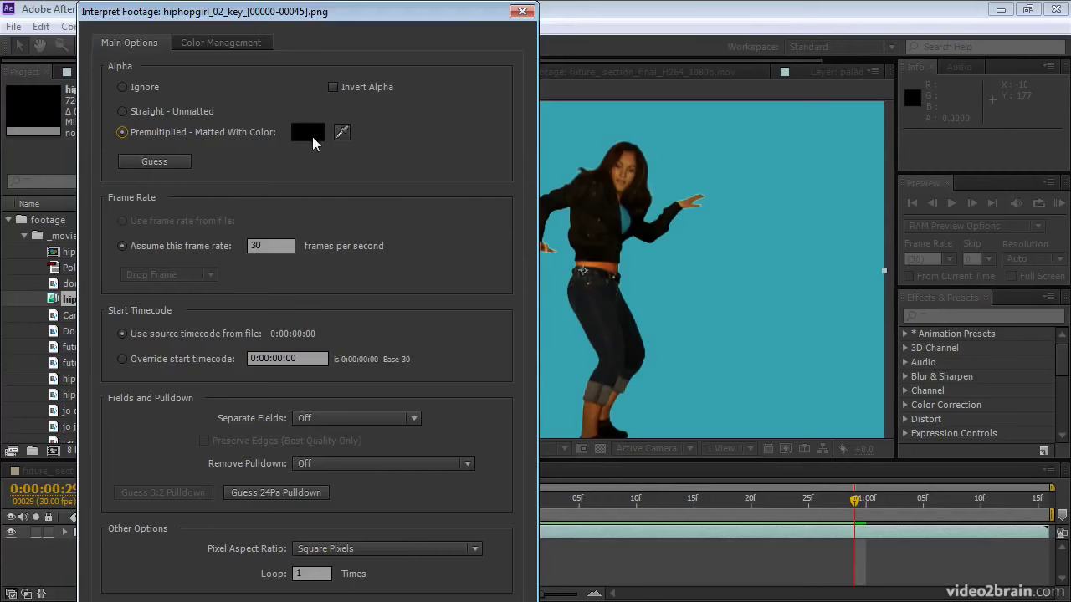
left_click(310, 134)
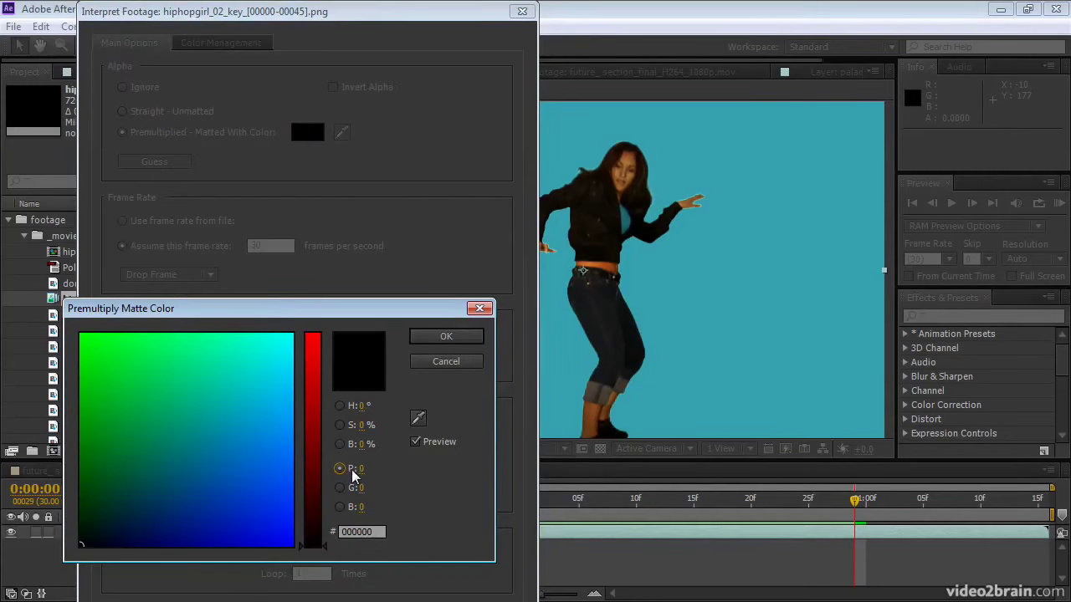
left_click_drag(362, 444, 519, 437)
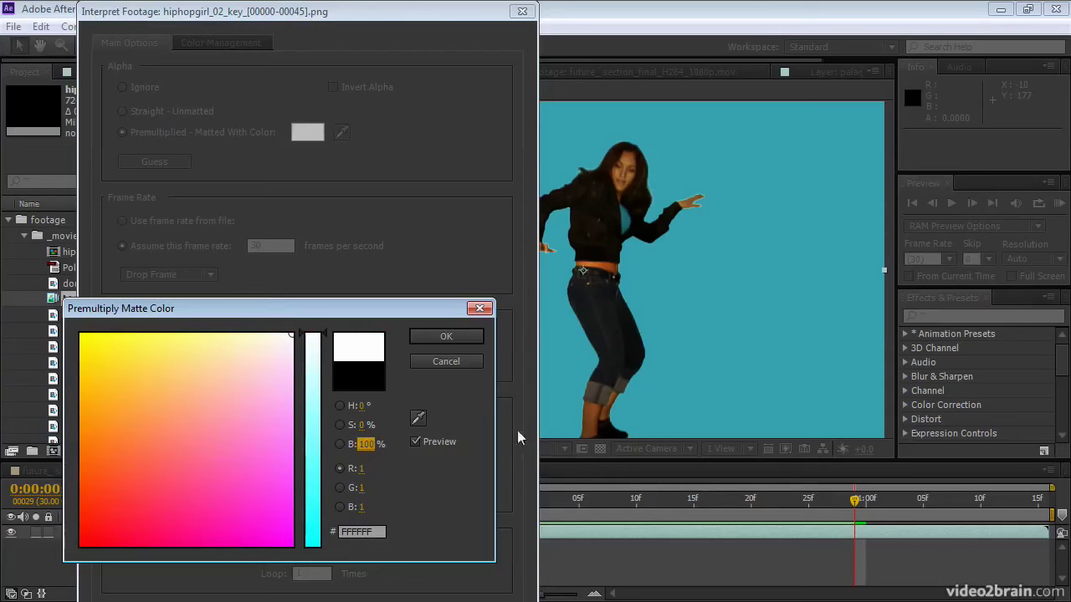
left_click(473, 337)
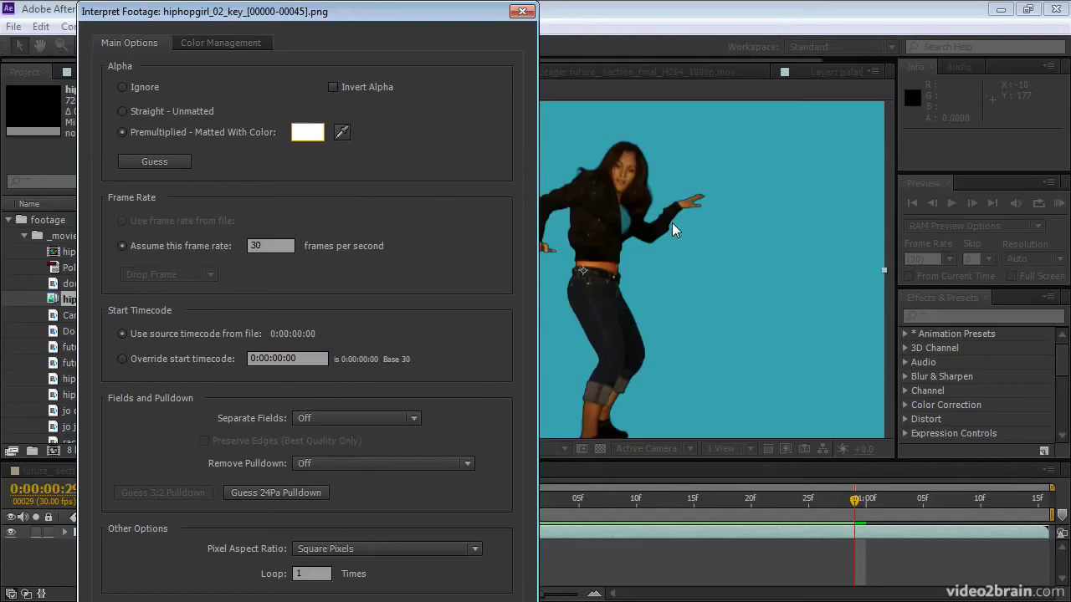
left_click(139, 112)
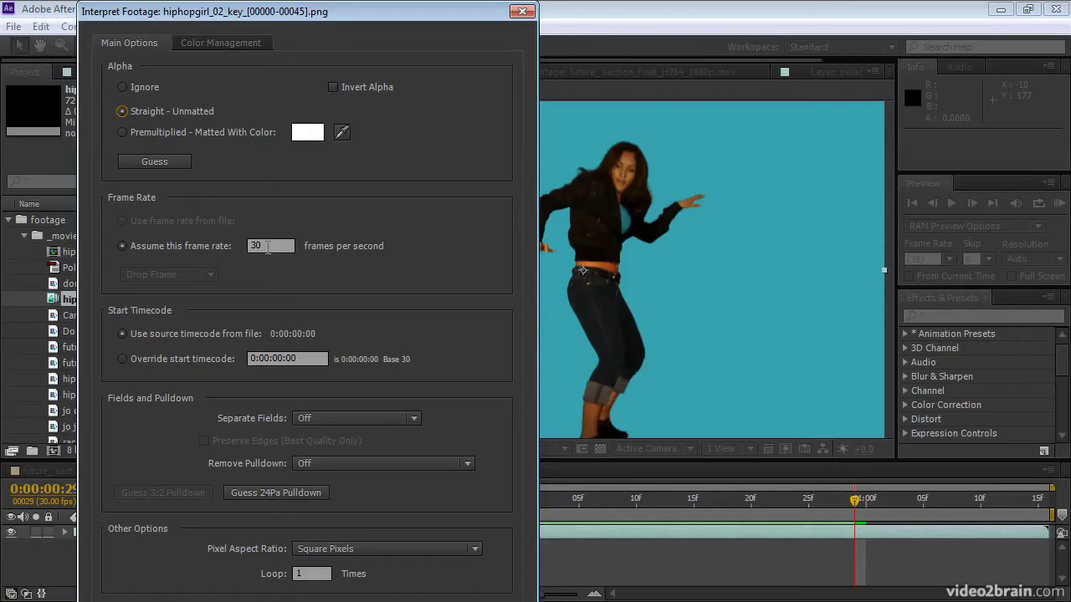
Step: Set the assumed frame rate of the PNG sequence to 23.976 frames per second
double_click(268, 245)
type("23.976")
key("Tab")
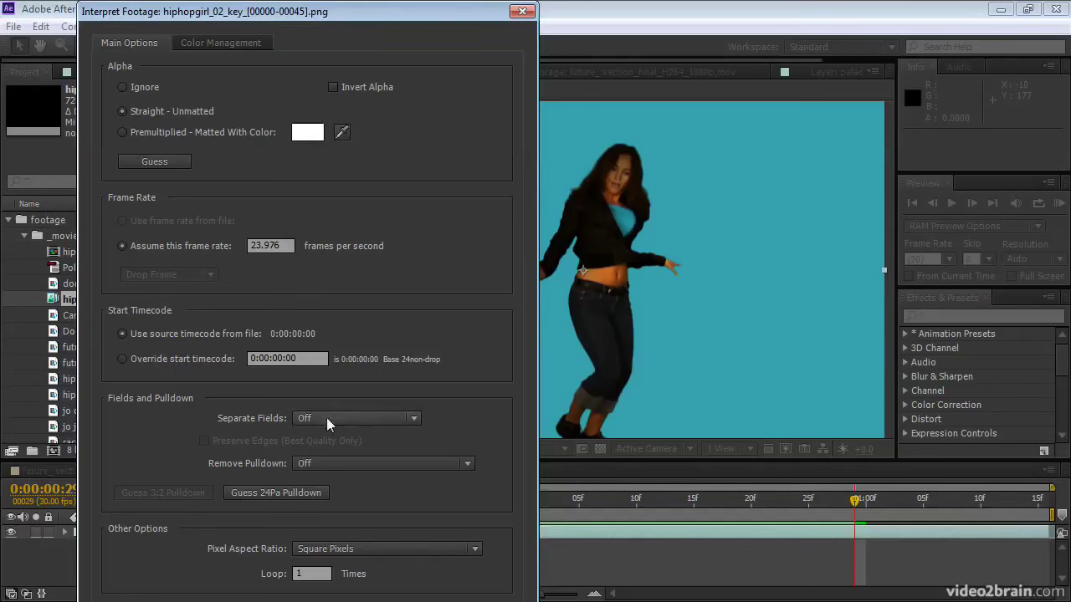
Step: Review the Separate Fields and Pixel Aspect Ratio options, and close the interpretation settings without applying them
left_click(414, 423)
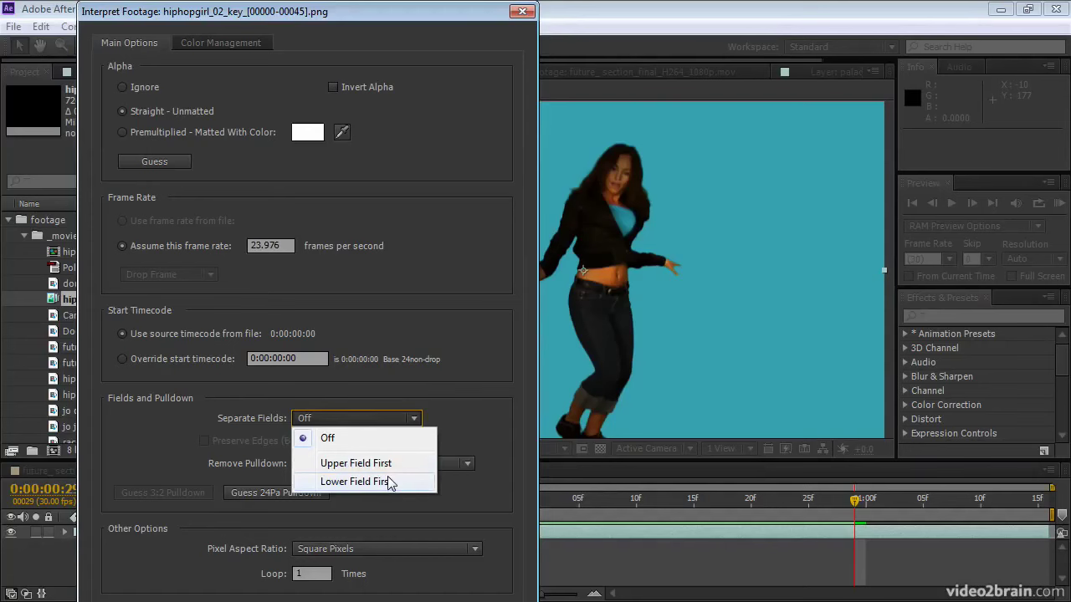
left_click(455, 419)
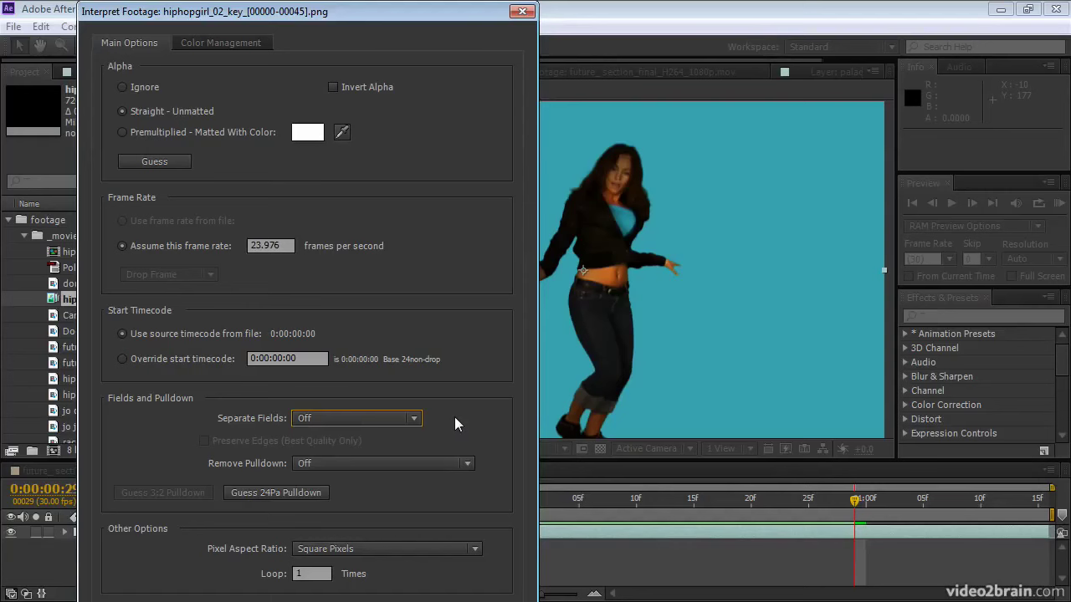
left_click(414, 419)
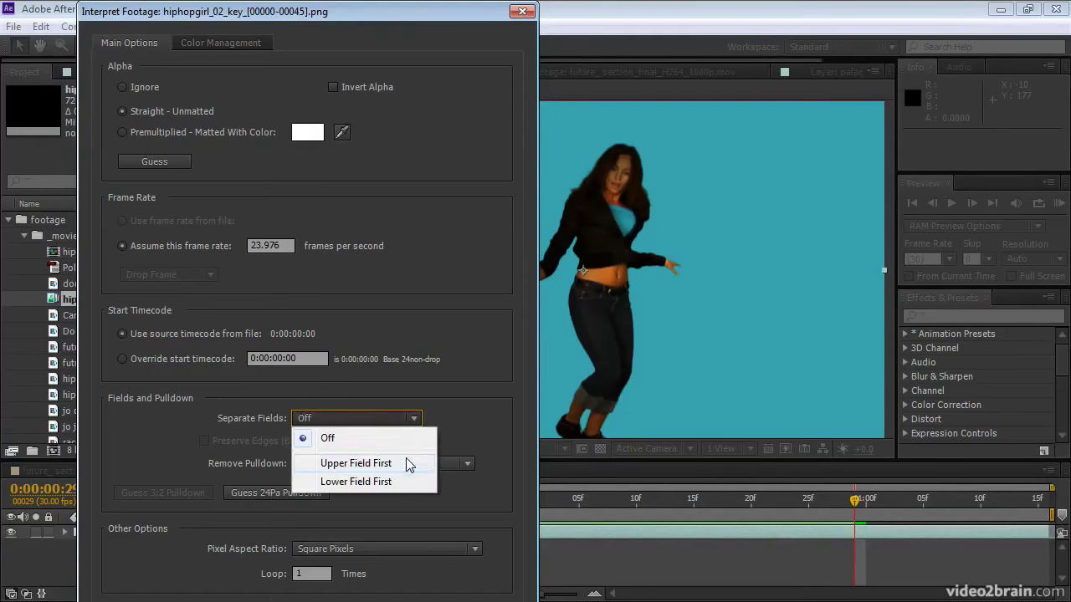
left_click(436, 411)
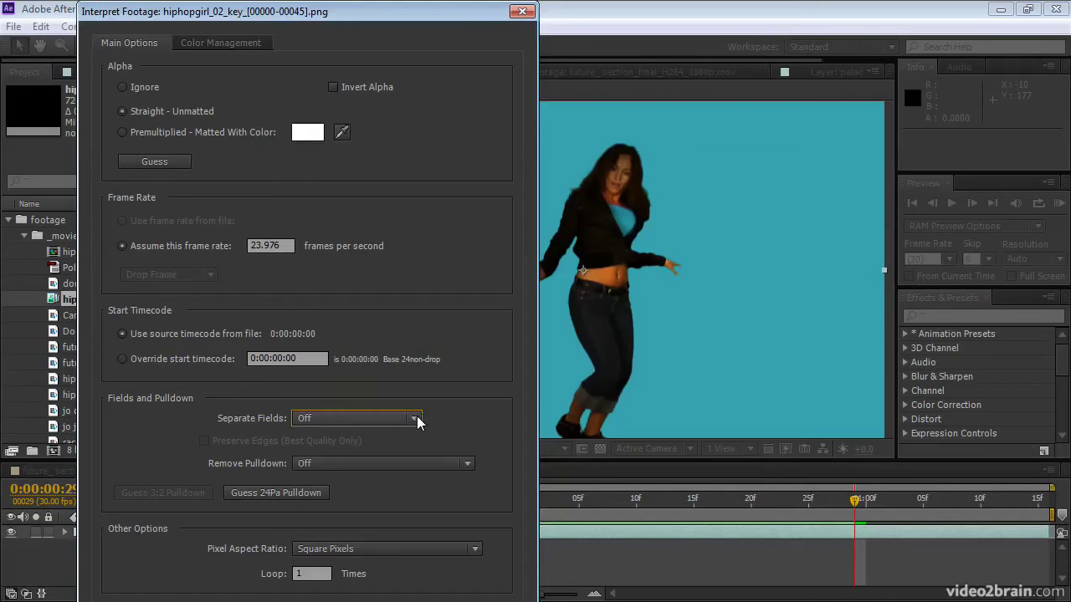
left_click(445, 549)
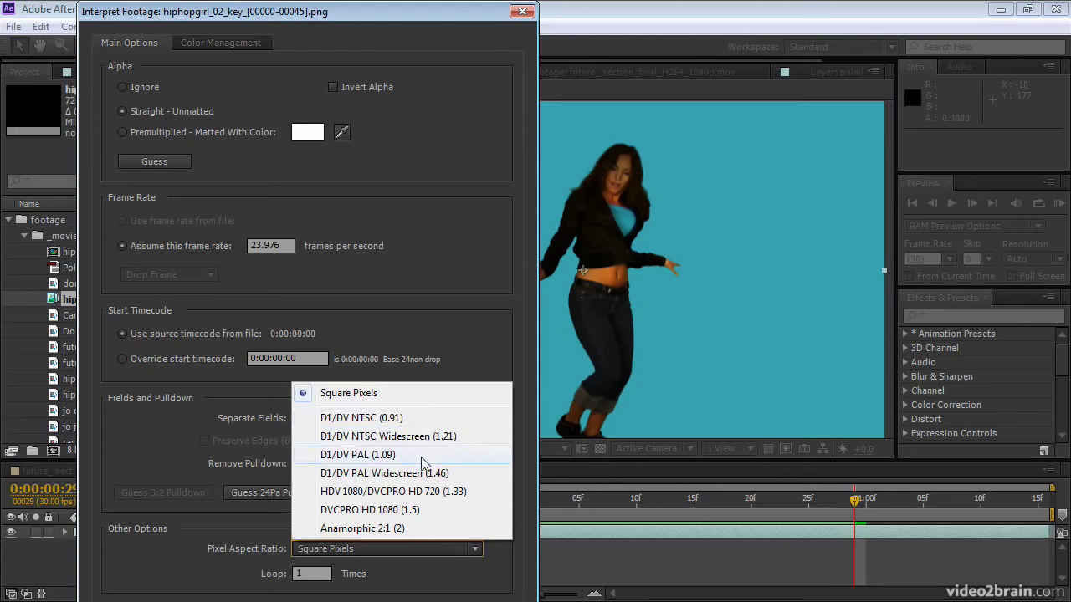
left_click(436, 549)
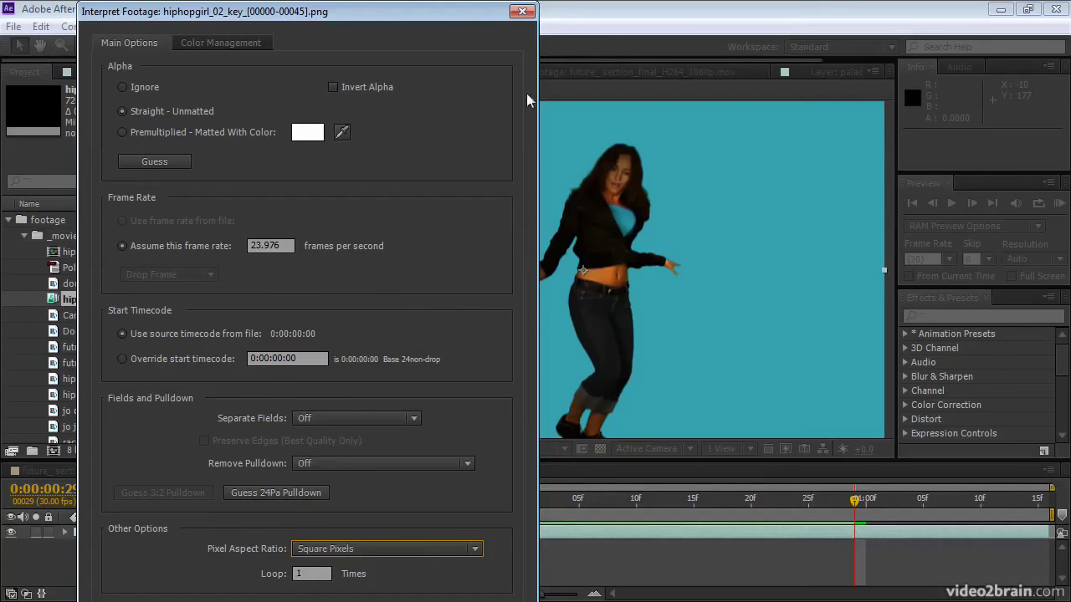
left_click(525, 13)
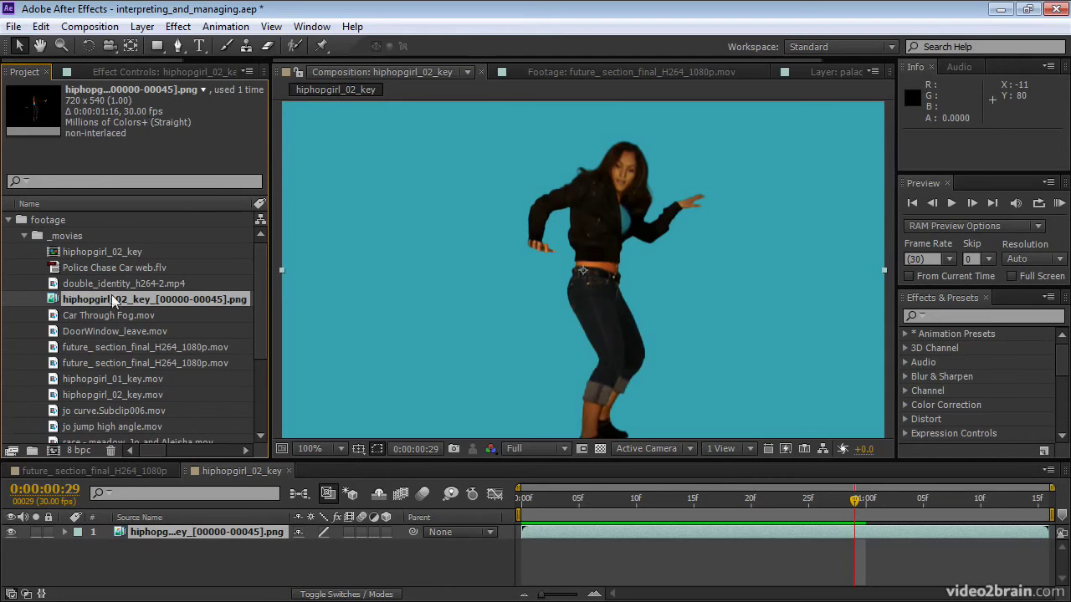
Step: Remember the footage interpretation of Car Through Fog.mov for reuse on other footage
left_click(105, 317)
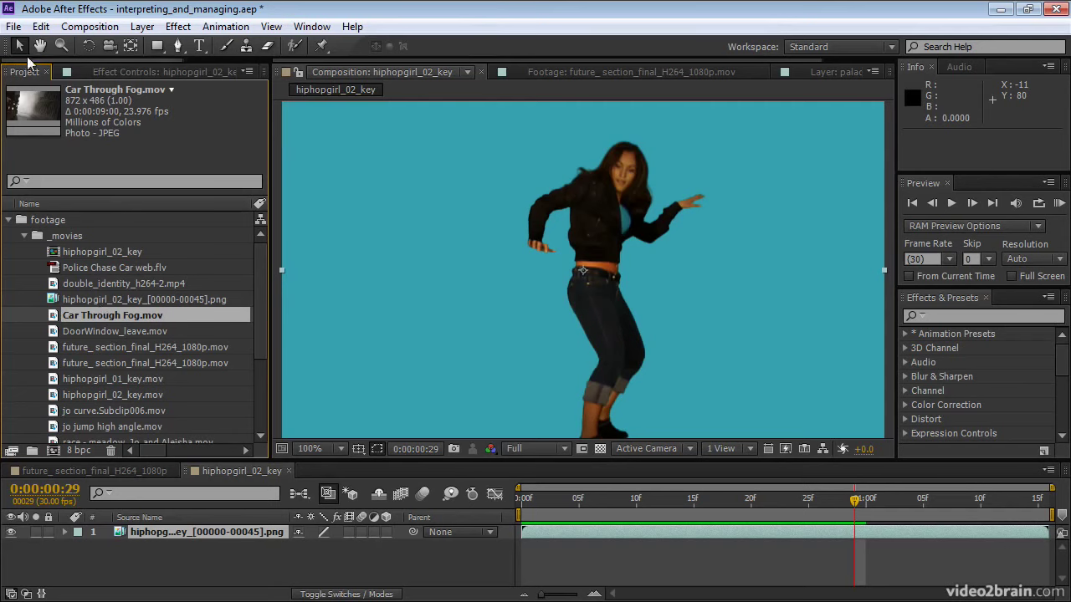
left_click(13, 26)
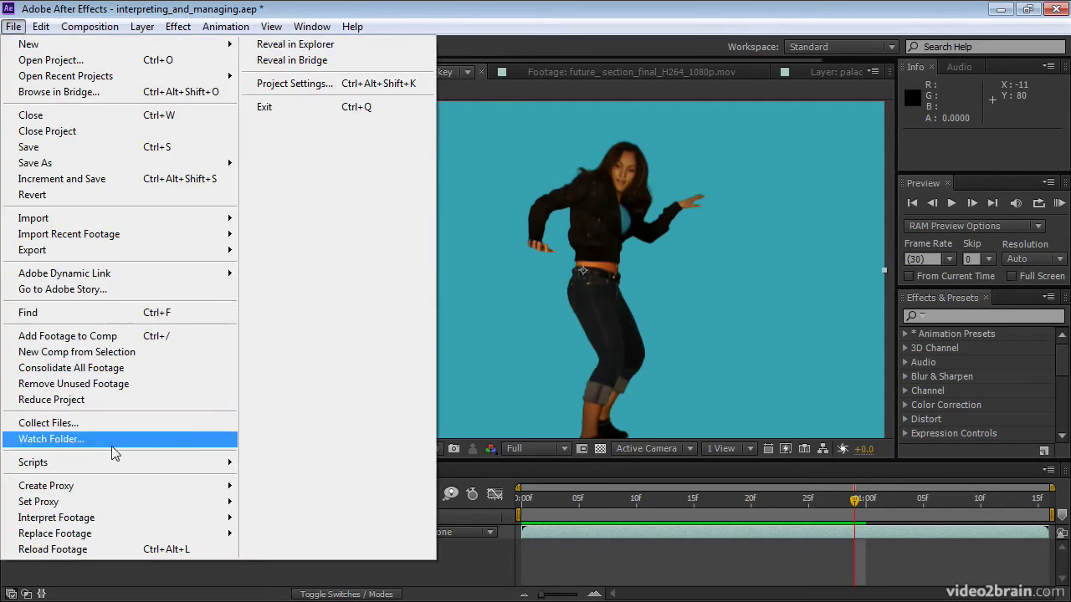
mouse_move(113, 515)
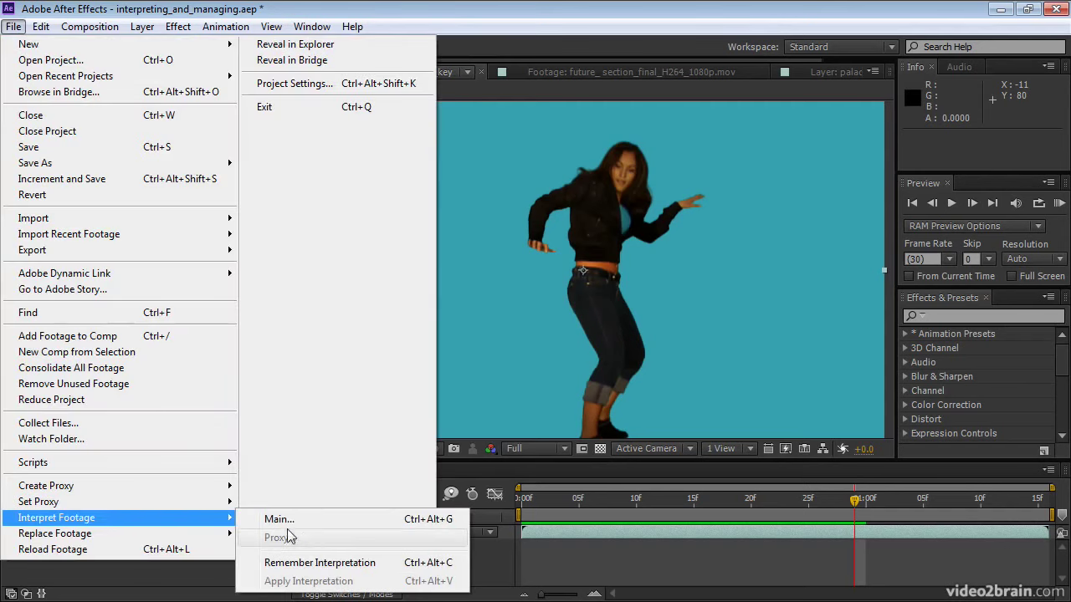
left_click(319, 565)
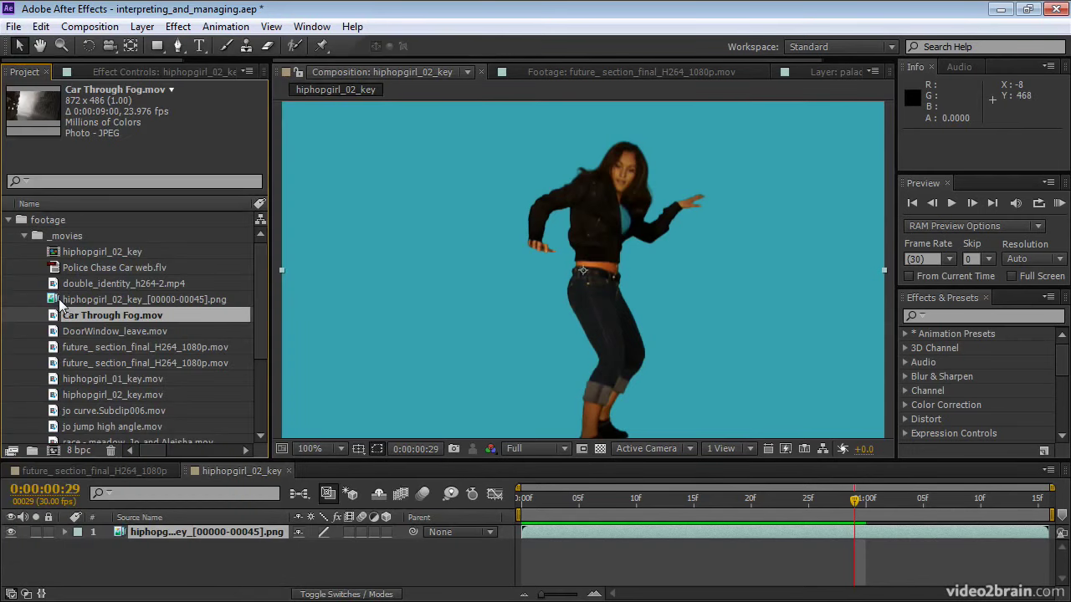
left_click(58, 299)
left_click(12, 30)
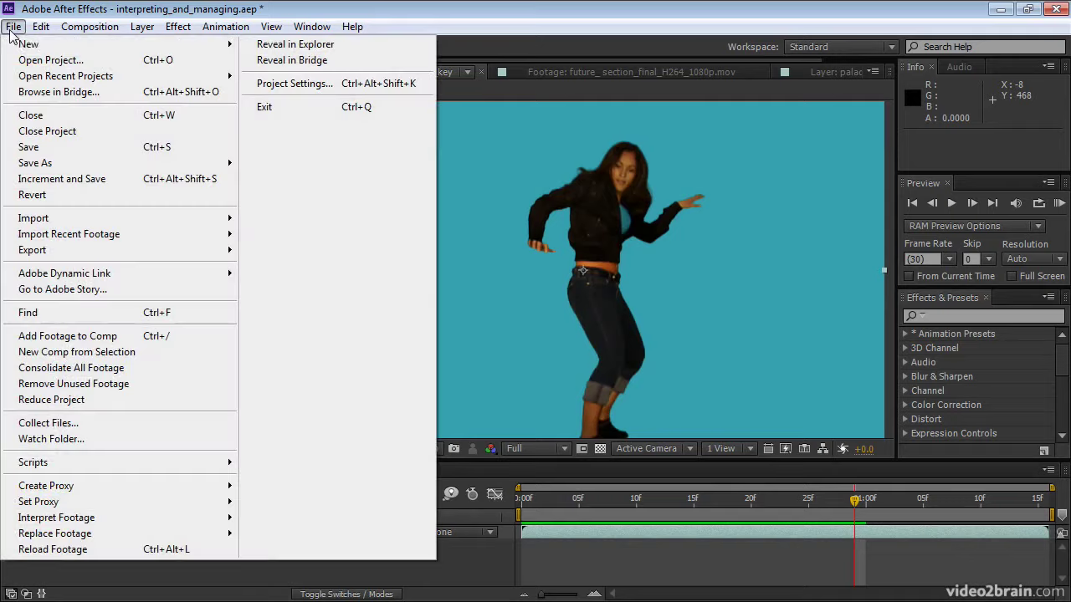
mouse_move(95, 518)
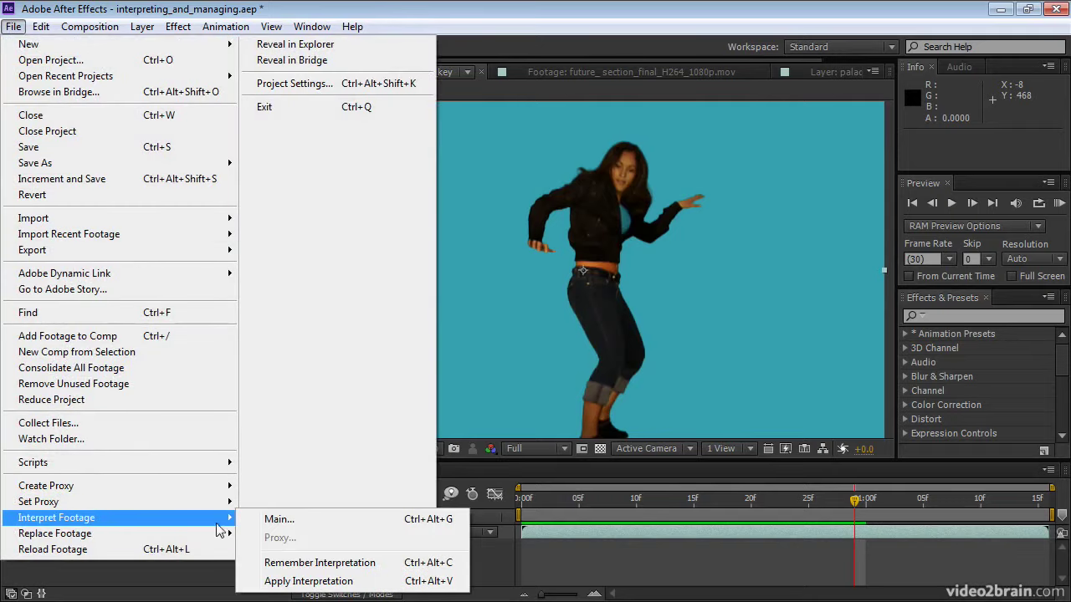
left_click(297, 581)
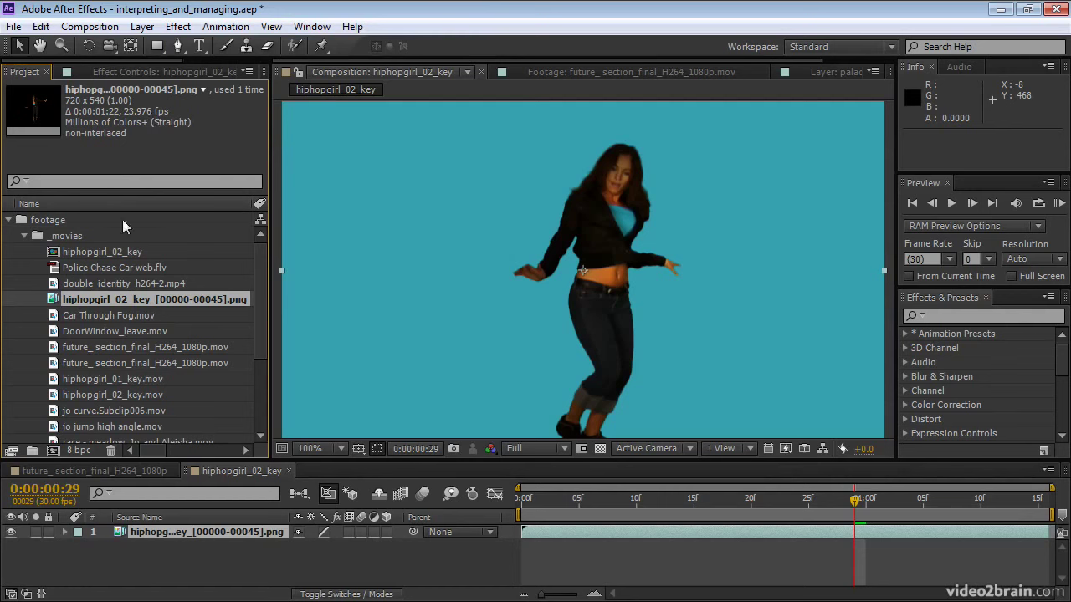
Step: Open the General preferences and reveal the After Effects preferences folder in Explorer
left_click(119, 315)
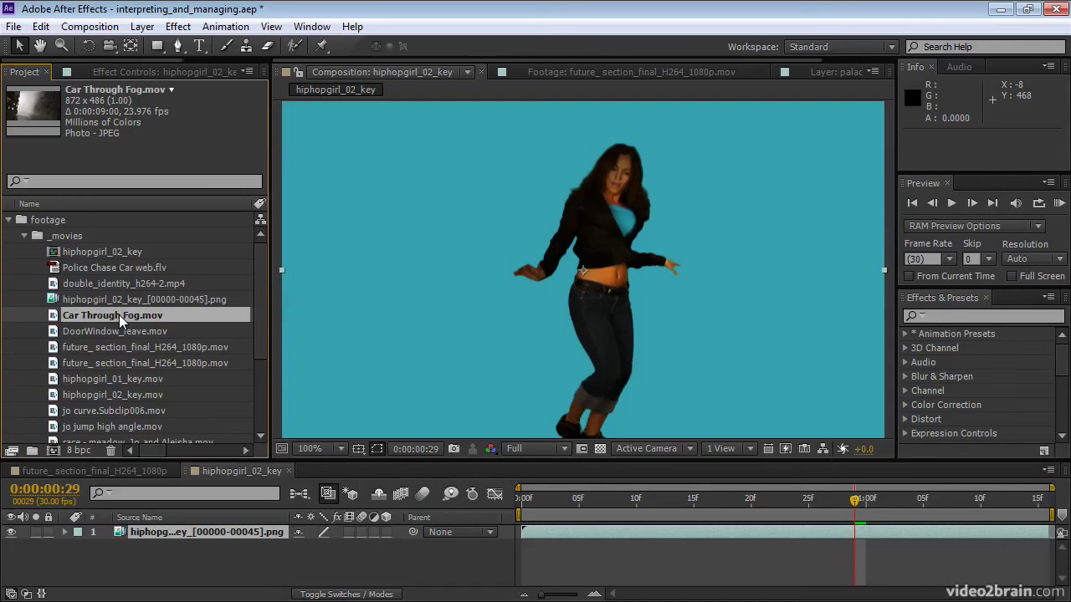
left_click(43, 30)
mouse_move(96, 442)
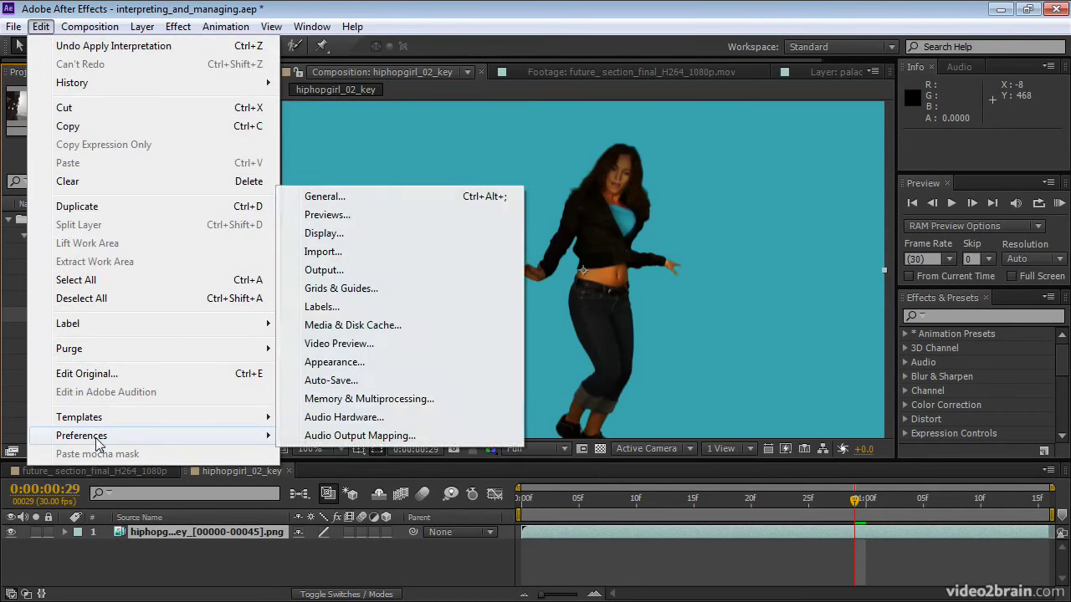
left_click(330, 196)
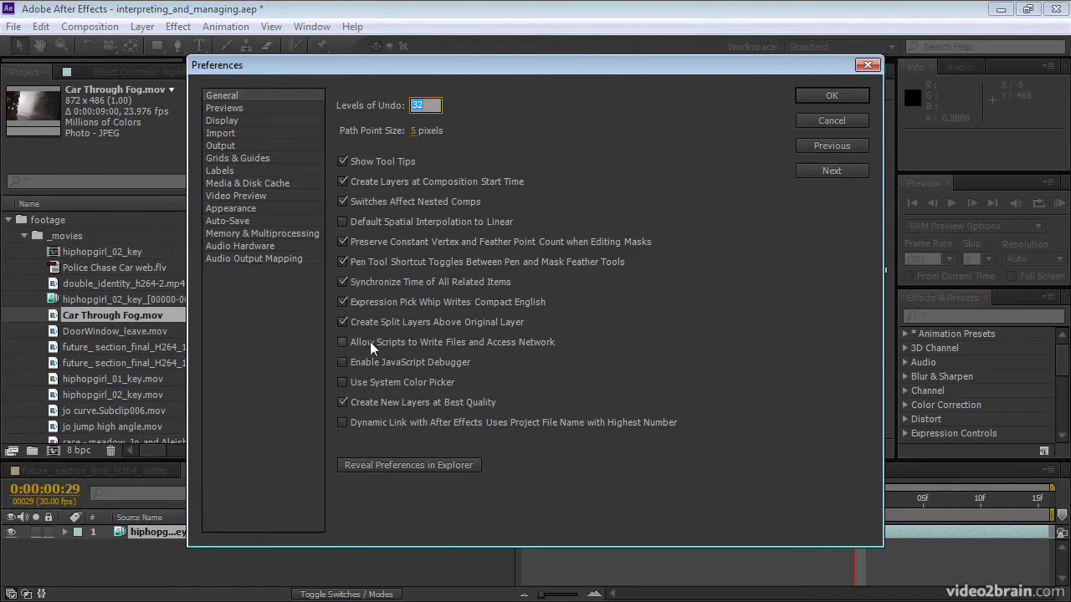
left_click(379, 464)
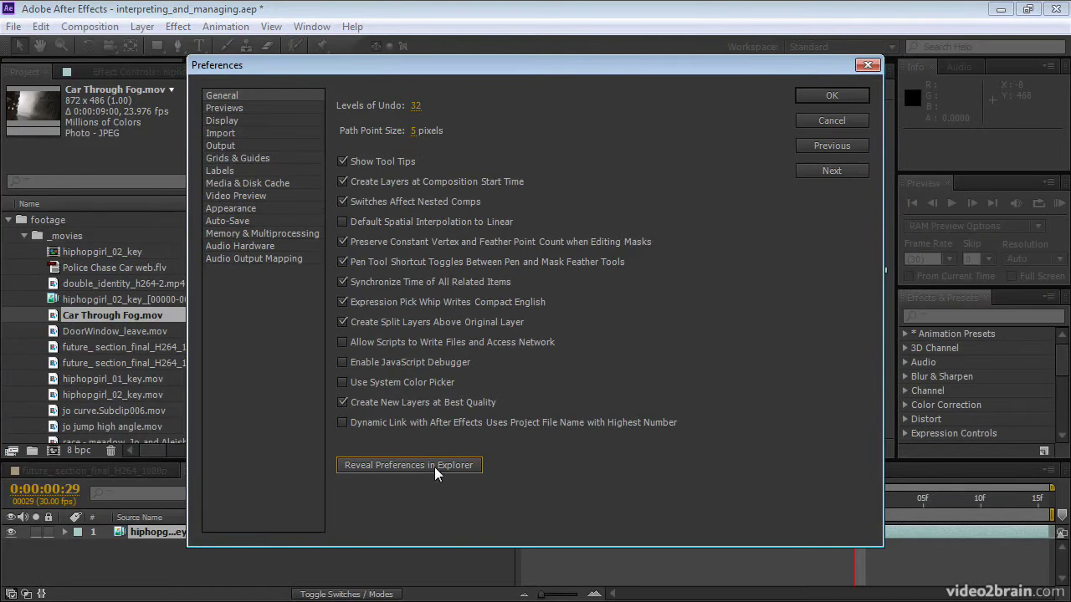
left_click(479, 469)
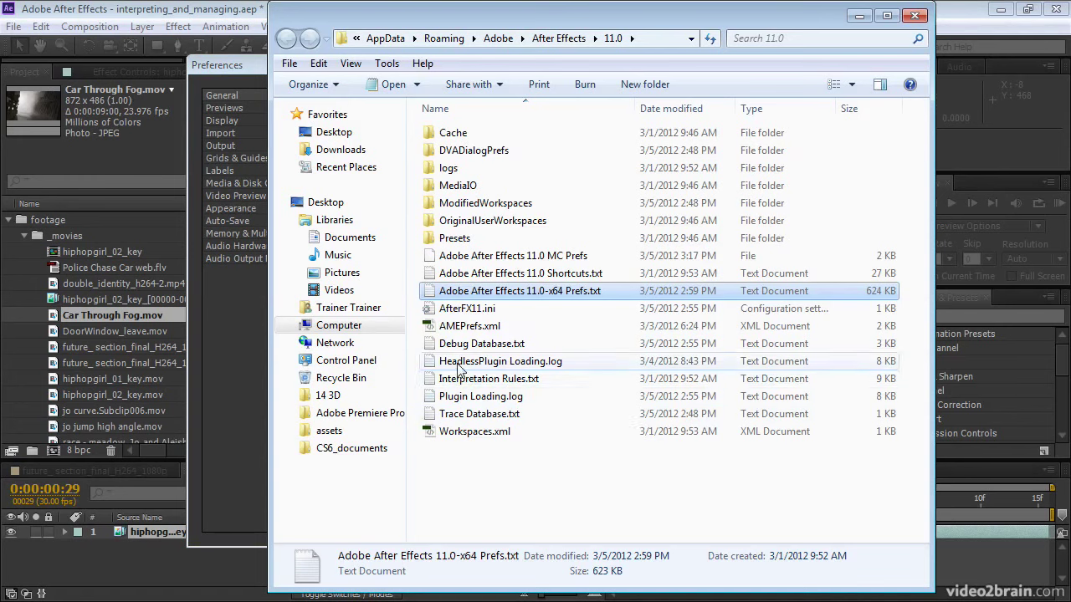
Step: Open Interpretation Rules.txt and examine its NTSC, PAL and HD rules and the introductory format comments
left_click(430, 383)
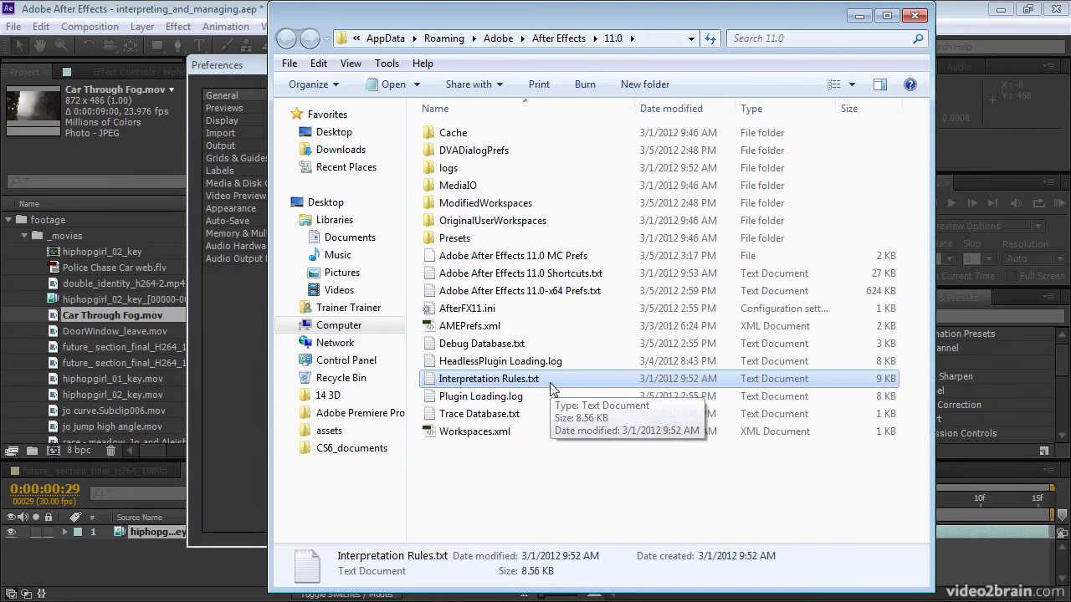
double_click(430, 379)
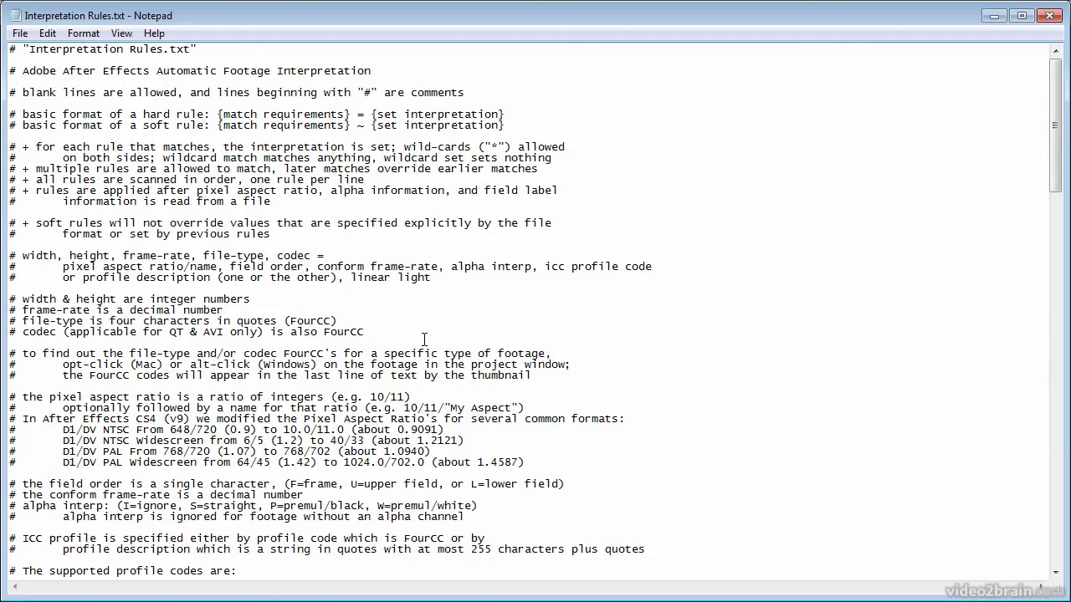
left_click_drag(1055, 166, 1053, 353)
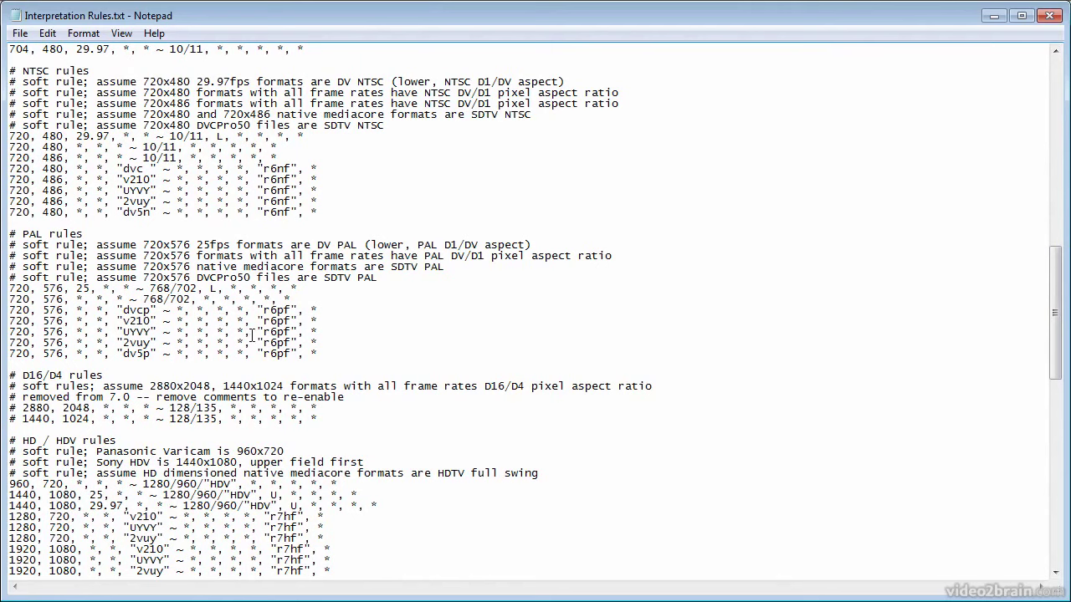
left_click(29, 288)
double_click(82, 287)
left_click_drag(1056, 355, 1021, 148)
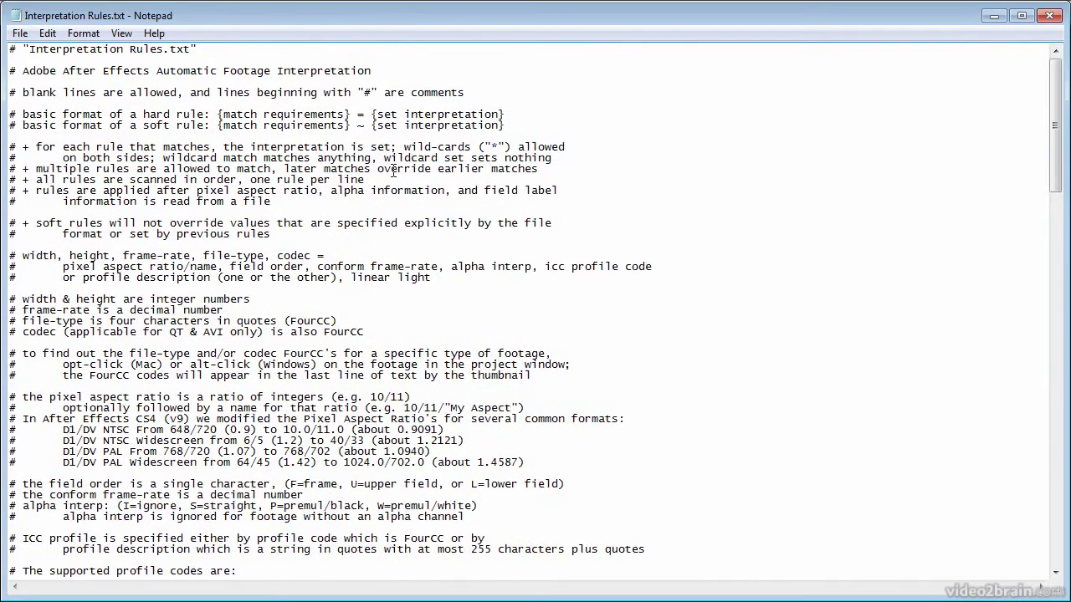
Step: Close the rules file and the preferences folder, and leave the preferences without saving changes
left_click(1049, 15)
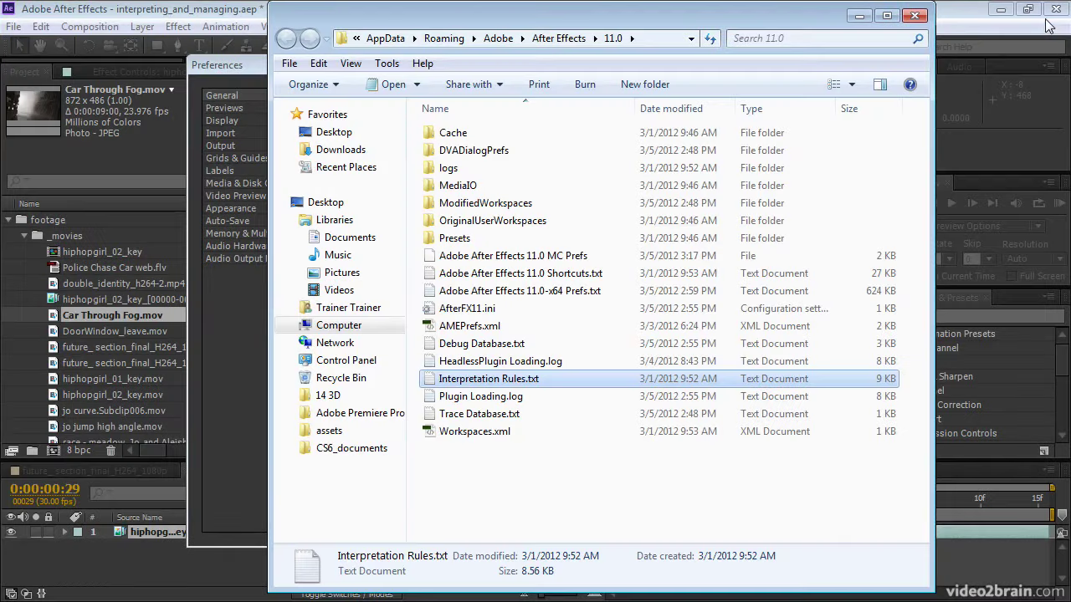
left_click(916, 16)
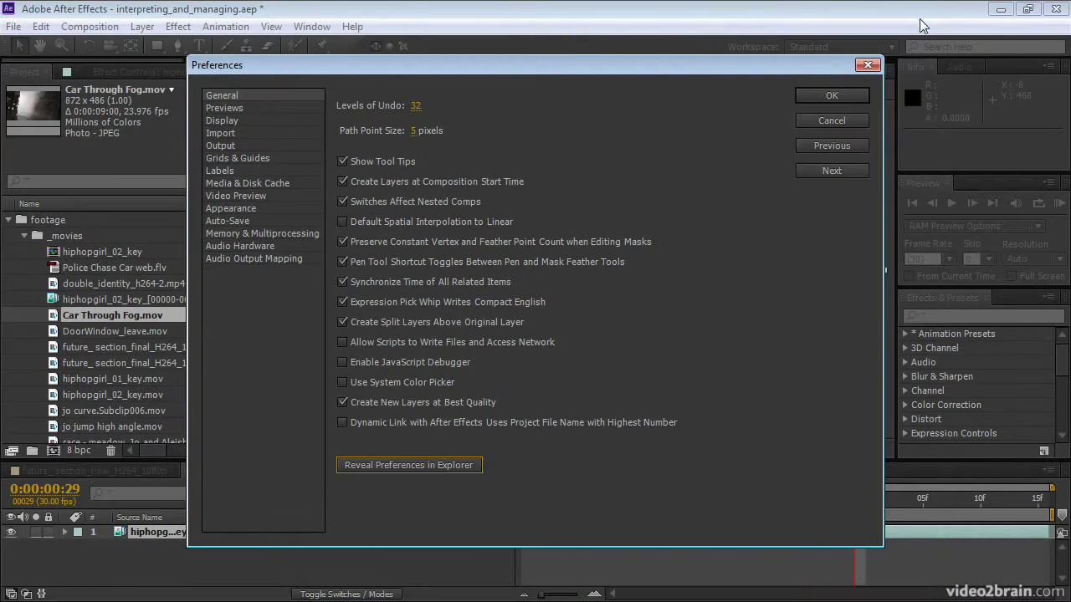
left_click(808, 120)
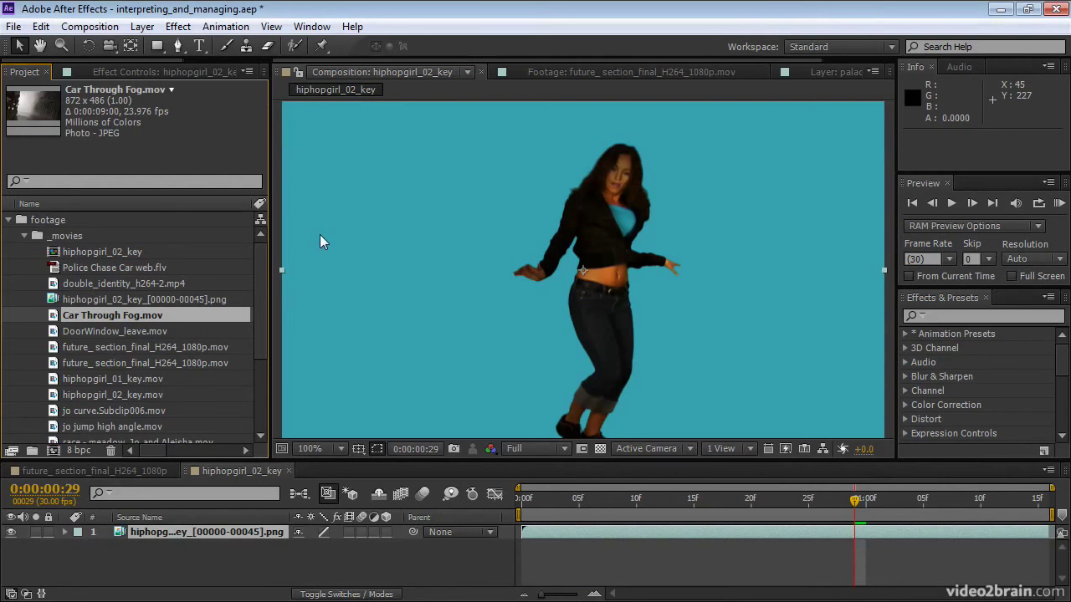